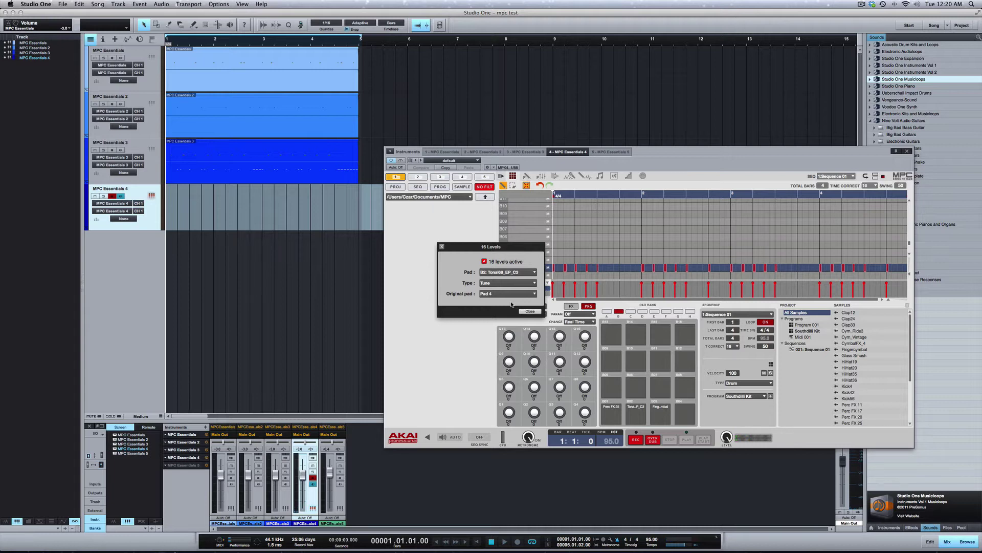
Step: Close 16 Levels, disarm track 4, and play the Tone808 pattern through once
{"action": "key", "text": "Escape"}
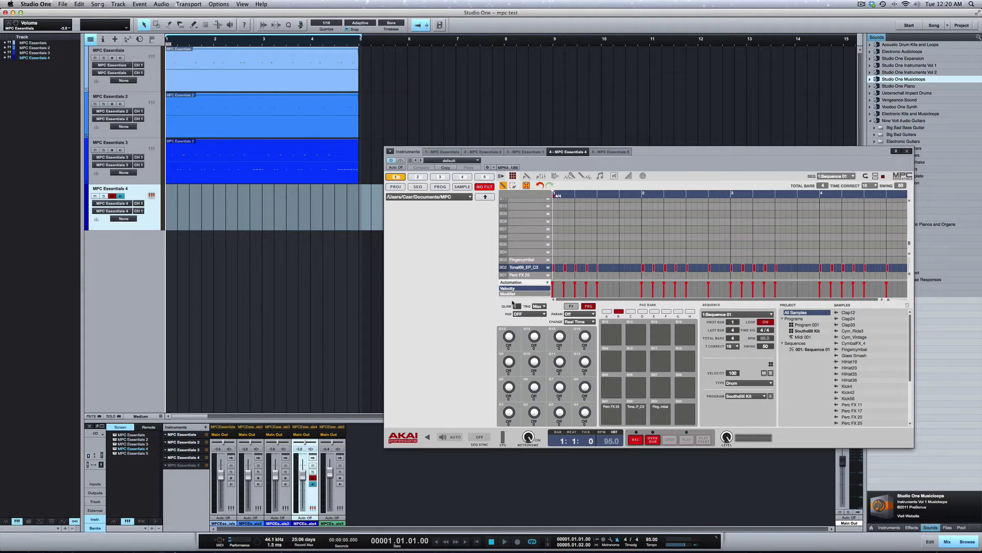
{"action": "left_click", "coordinate": [111, 195]}
{"action": "key", "text": "space"}
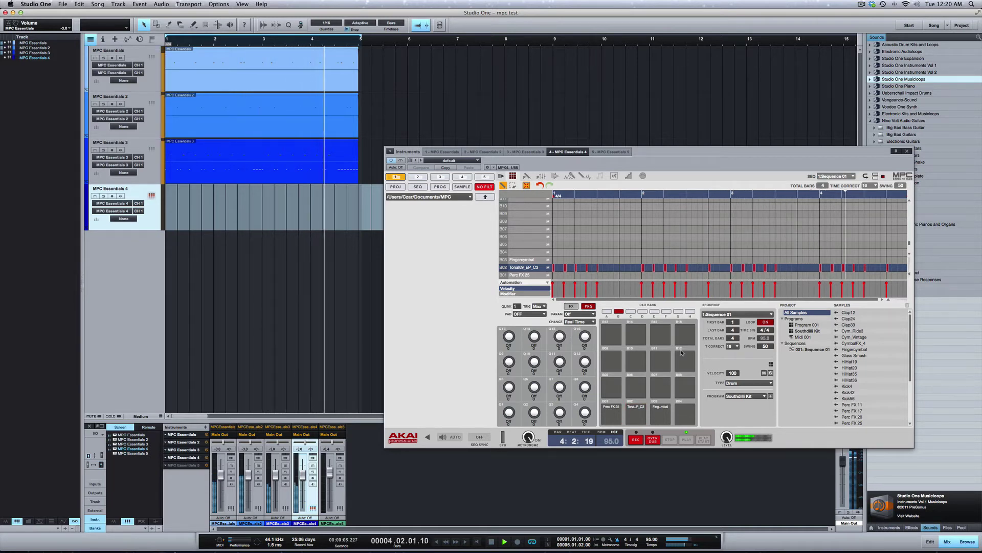
{"action": "key", "text": "space"}
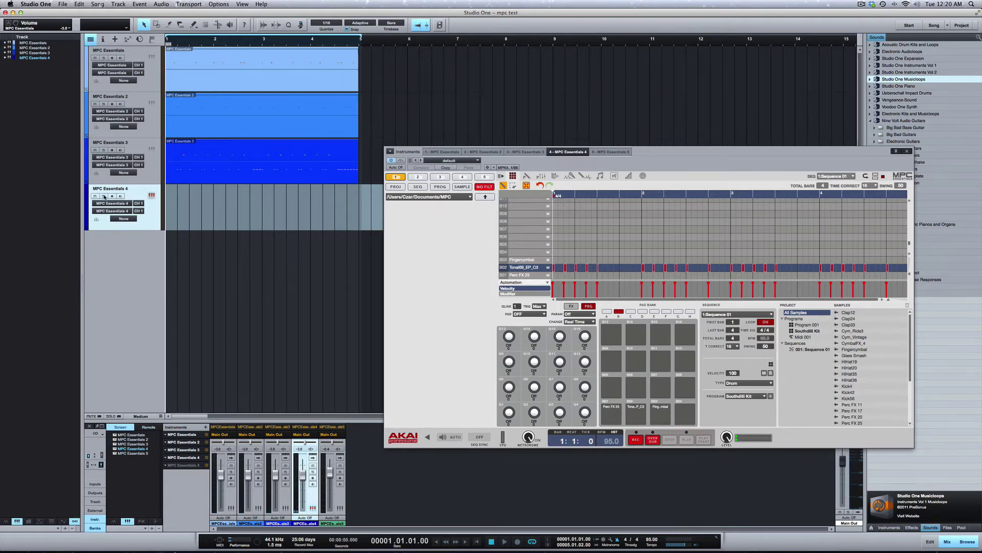
Step: Set MPC type to Midi, arm track 4 without monitoring, and record the four-bar pattern
{"action": "left_click", "coordinate": [757, 384]}
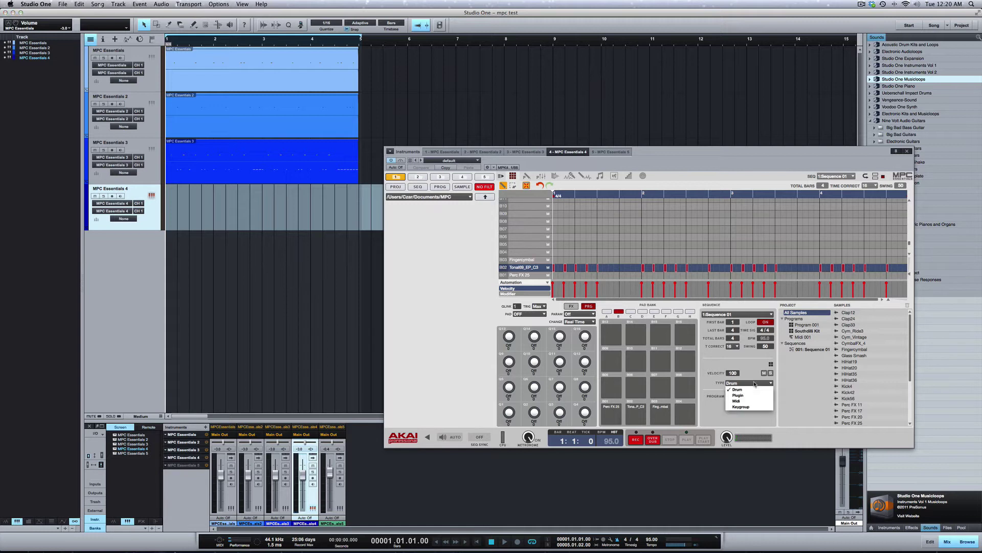
{"action": "left_click", "coordinate": [751, 399]}
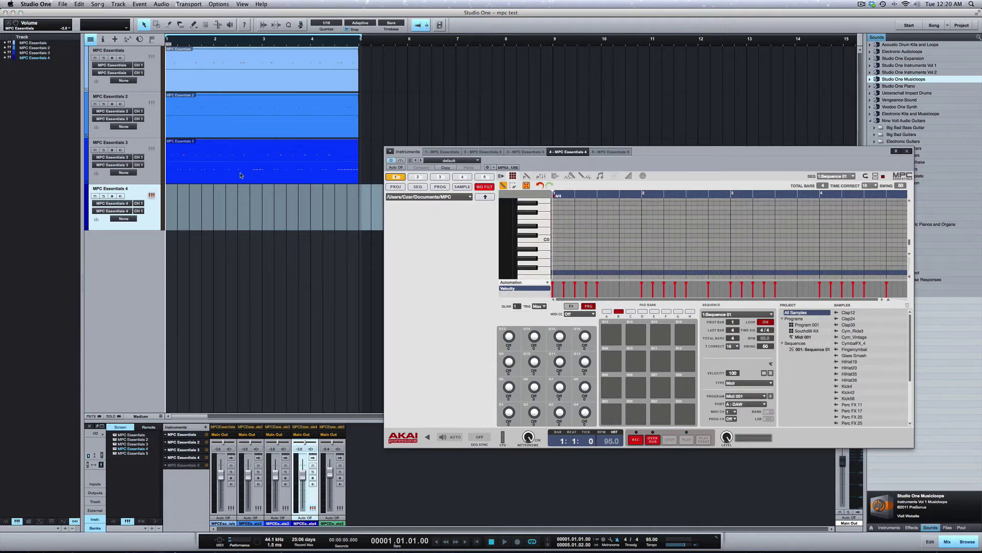
{"action": "left_click", "coordinate": [112, 196]}
{"action": "left_click", "coordinate": [121, 197]}
{"action": "key", "text": "KP_Multiply"}
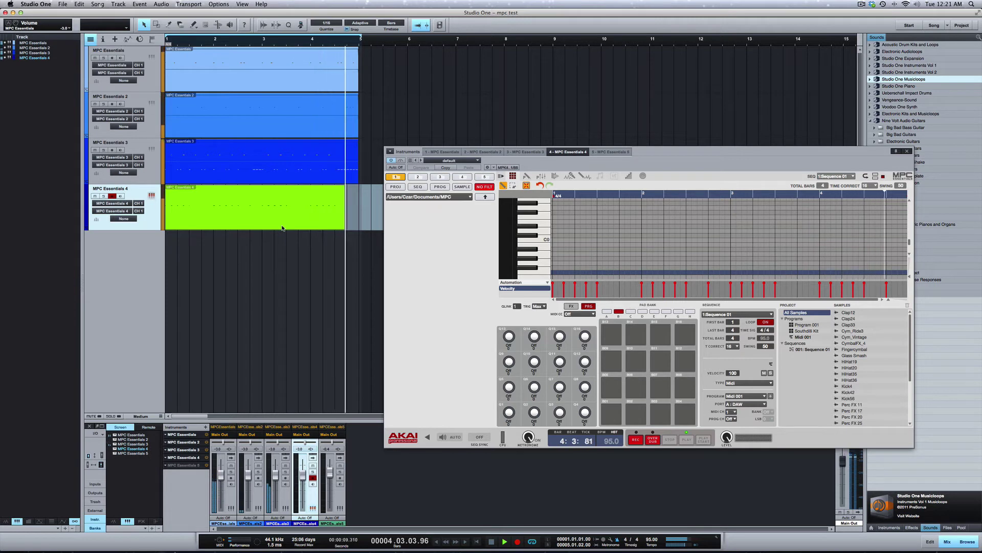
{"action": "key", "text": "space"}
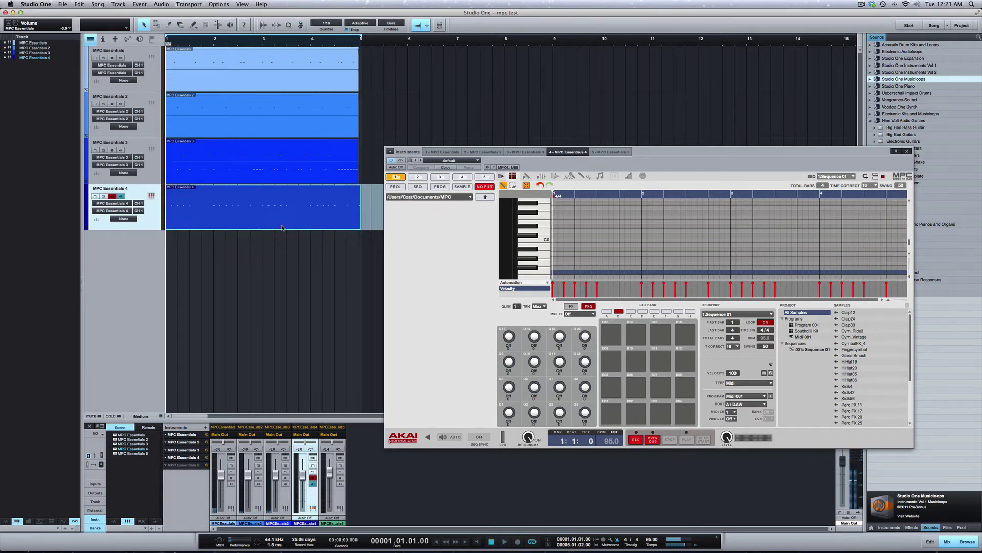
Step: Disarm track 4, set the MPC type back to Drum, and play back the recording
{"action": "left_click", "coordinate": [112, 196]}
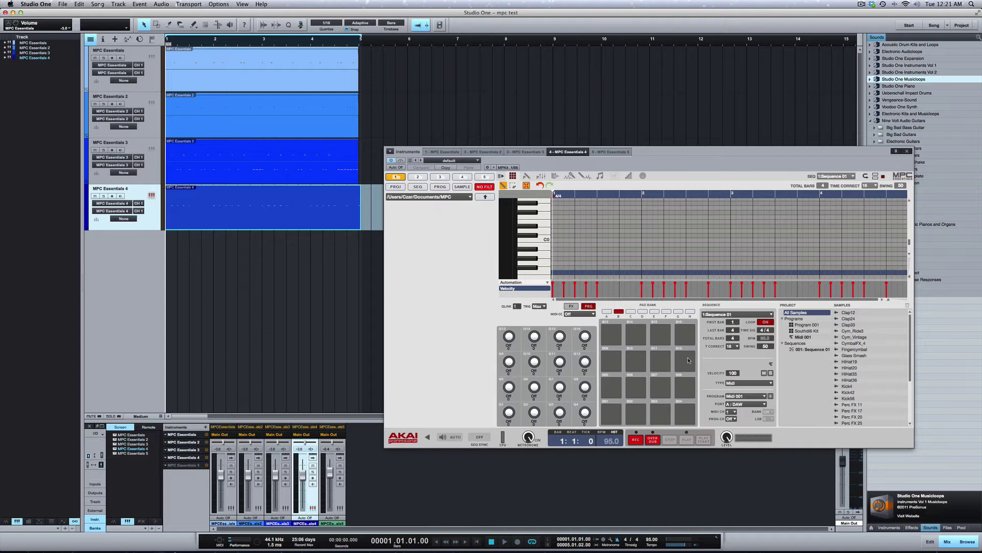
{"action": "left_click", "coordinate": [743, 384]}
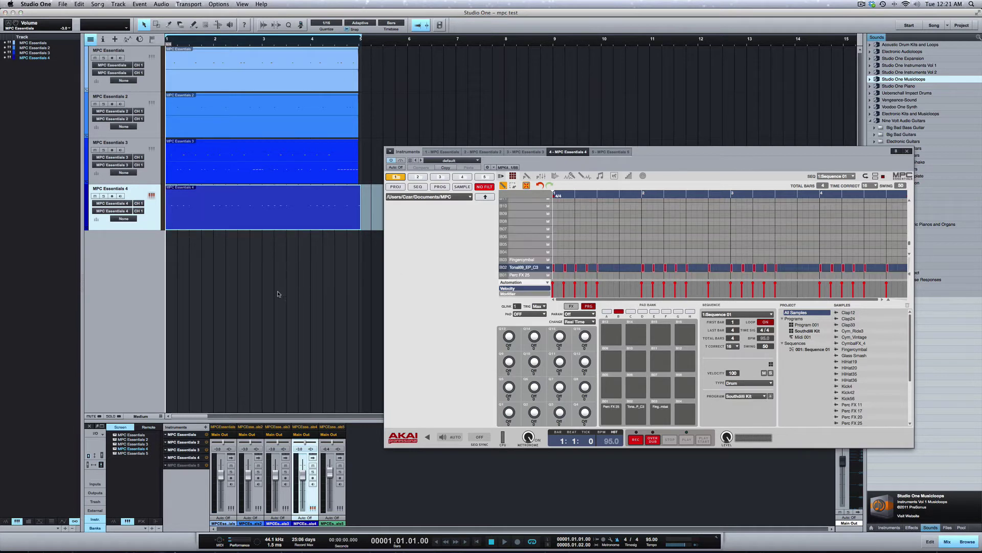
{"action": "left_click", "coordinate": [258, 283]}
{"action": "key", "text": "space"}
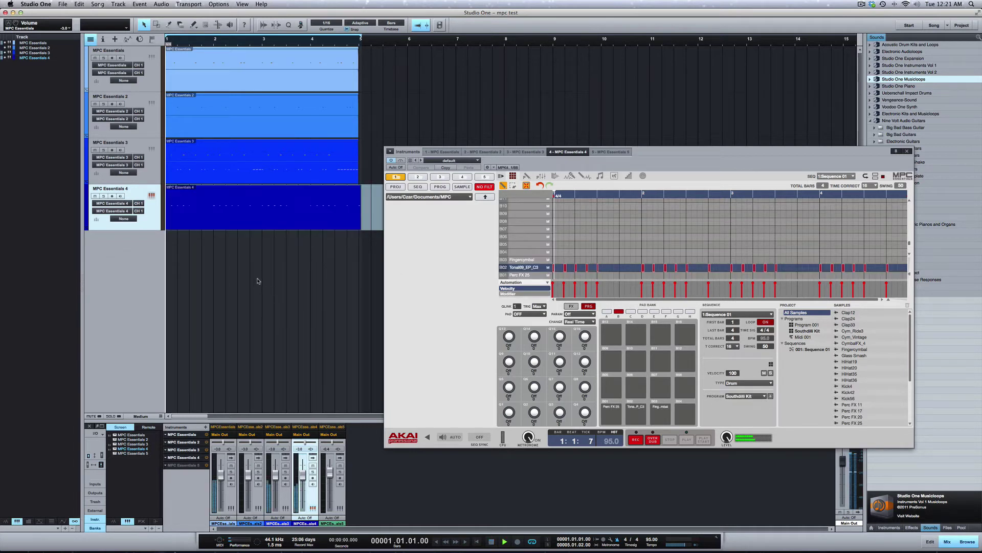
{"action": "key", "text": "space"}
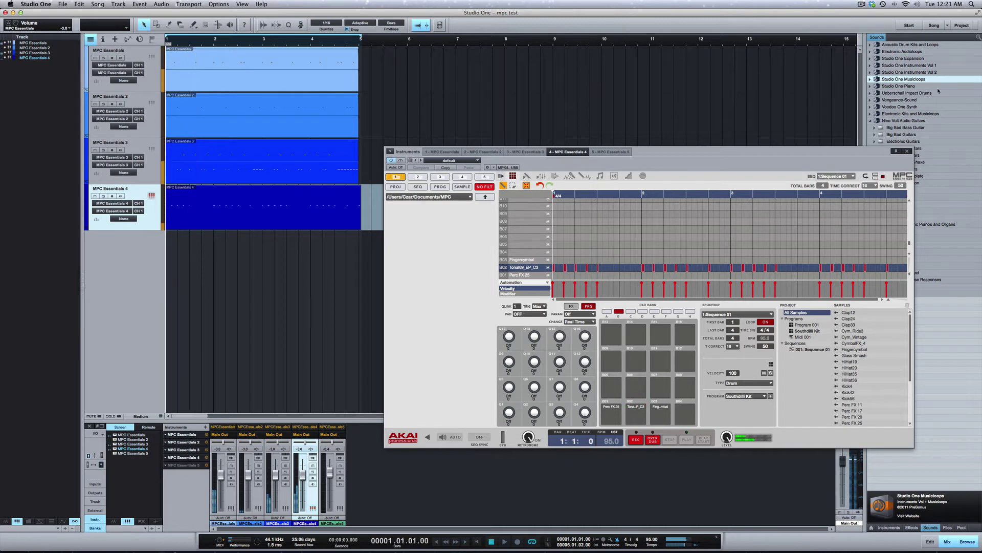
Step: Switch the MPC player to the empty second sequence and play the song to check it
{"action": "left_click", "coordinate": [854, 176]}
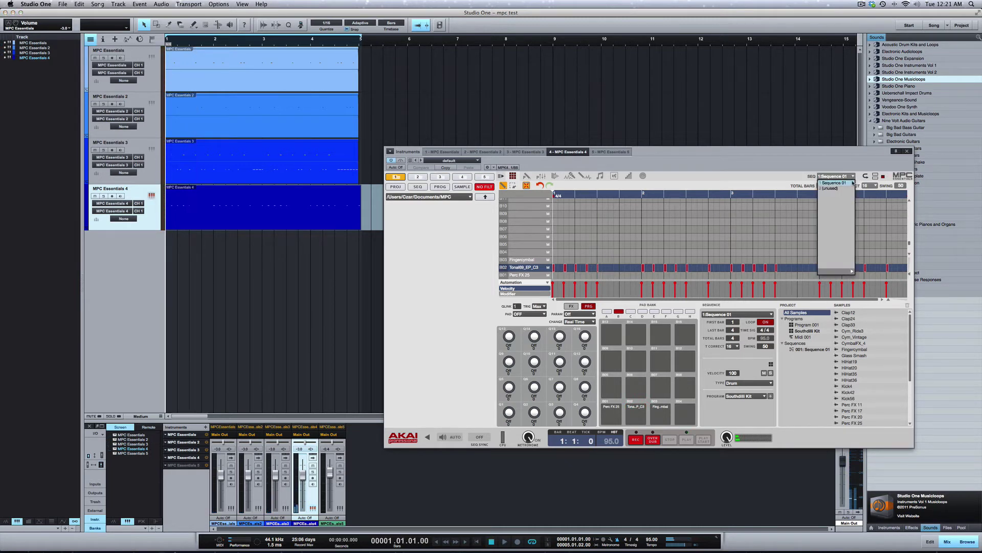
{"action": "left_click", "coordinate": [845, 189]}
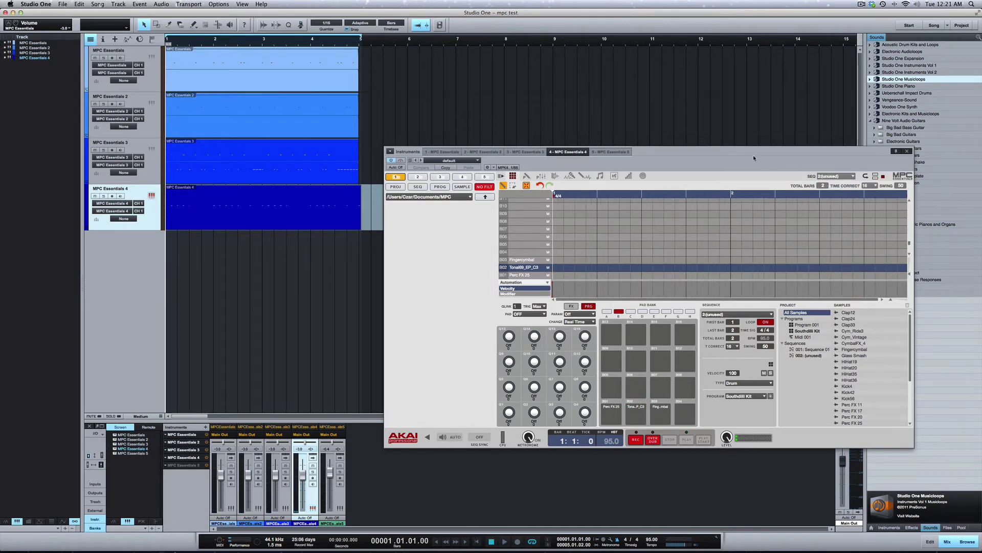
{"action": "left_click_drag", "start_coordinate": [753, 154], "coordinate": [750, 139]}
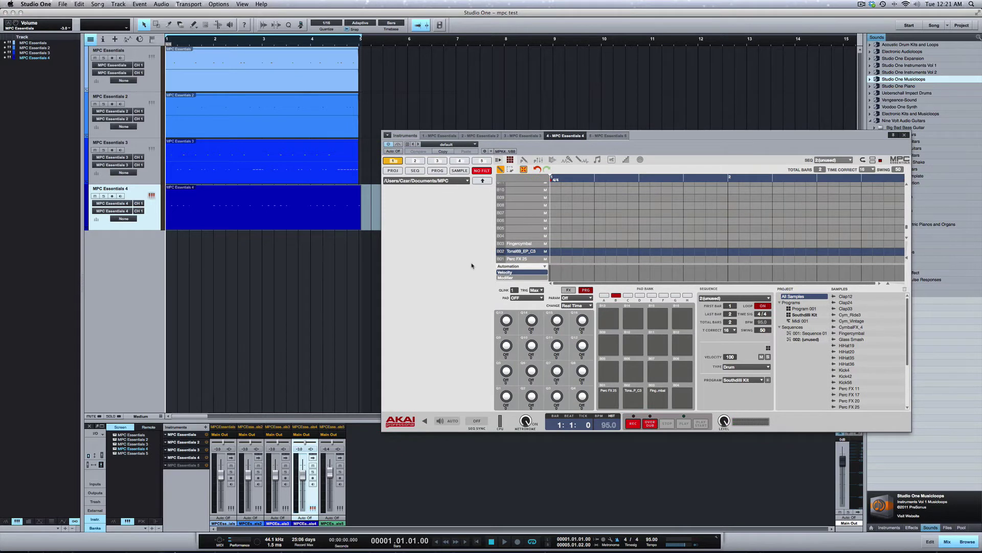
{"action": "key", "text": "space"}
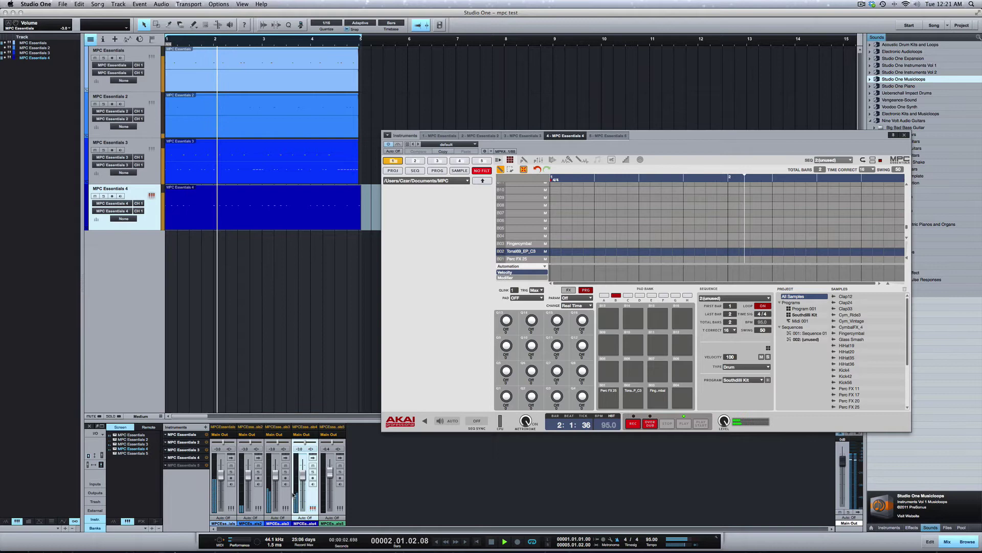
{"action": "key", "text": "Up"}
{"action": "key", "text": "Up"}
{"action": "key", "text": "Up"}
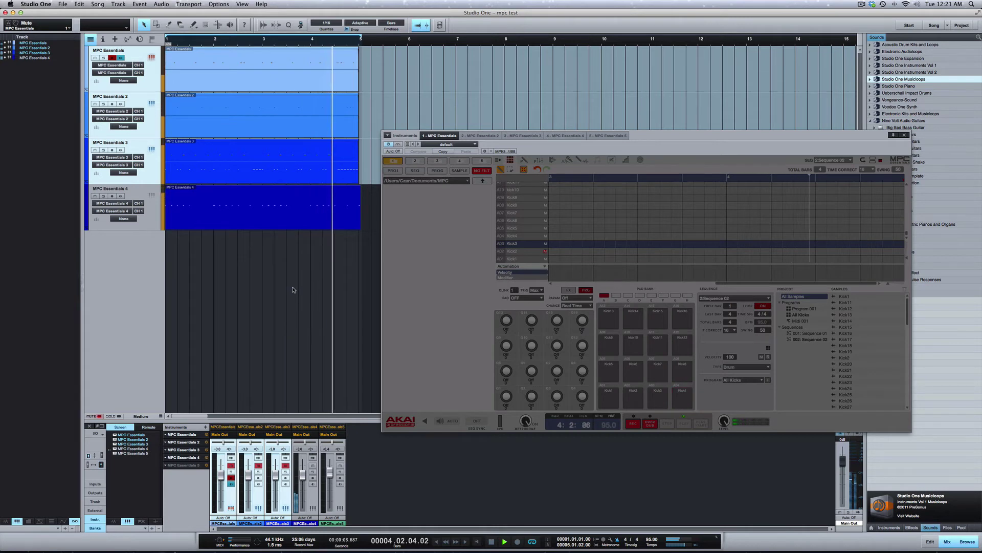
{"action": "key", "text": "space"}
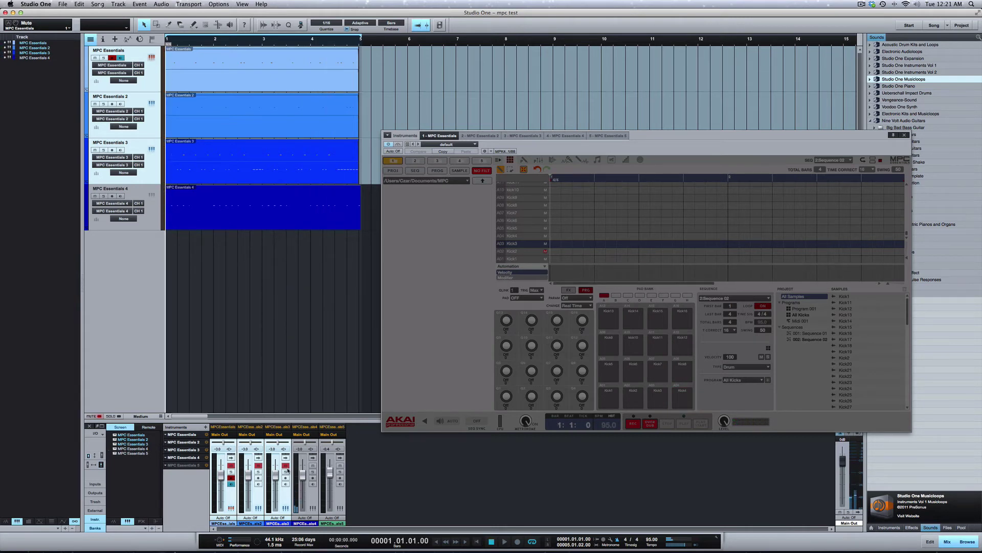
Step: Delete the recorded MPC Essentials 4 event from track 4
{"action": "left_click", "coordinate": [314, 492]}
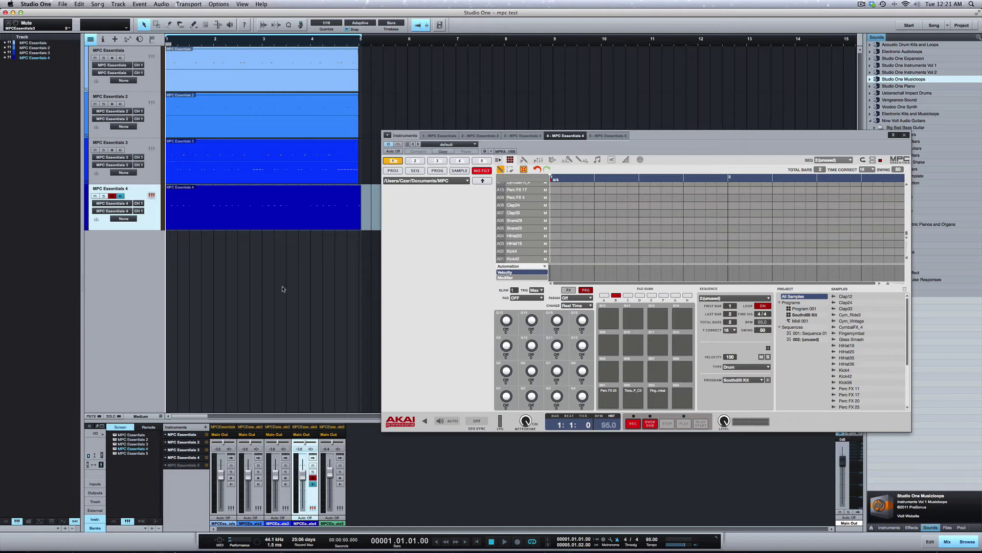
{"action": "left_click", "coordinate": [269, 217]}
{"action": "key", "text": "Delete"}
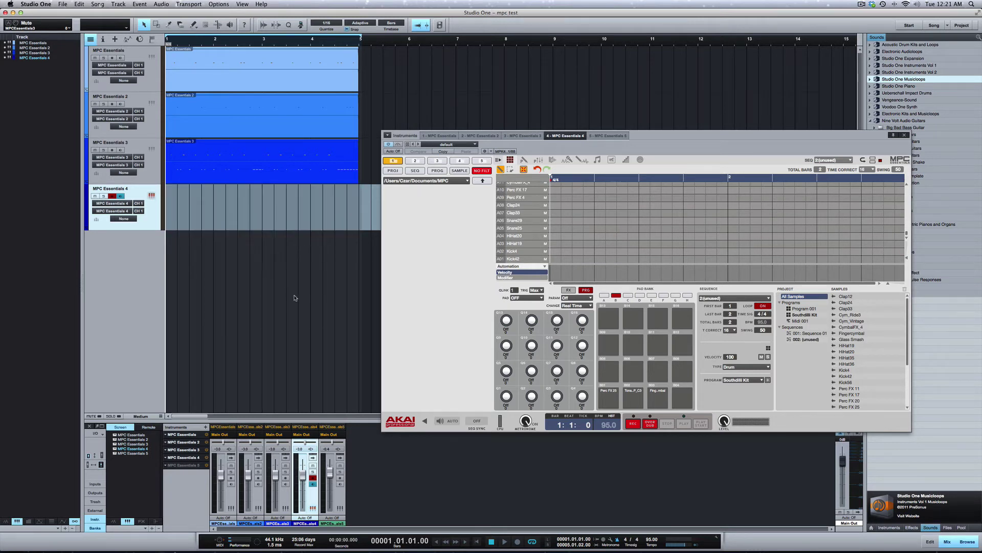
Step: Start a new track named MPC element, leaving its input on Fireface 1 for now
{"action": "key", "text": "t"}
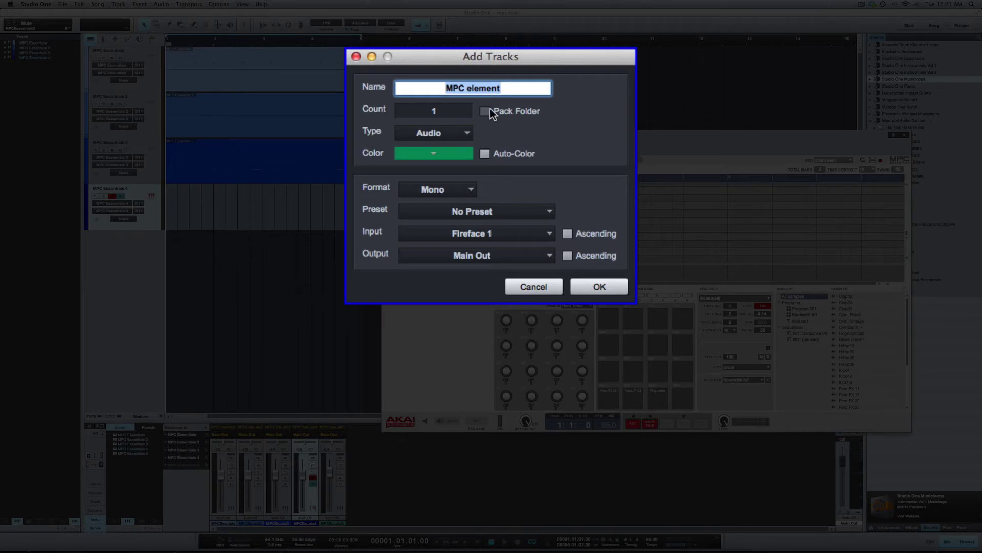
{"action": "left_click", "coordinate": [510, 85]}
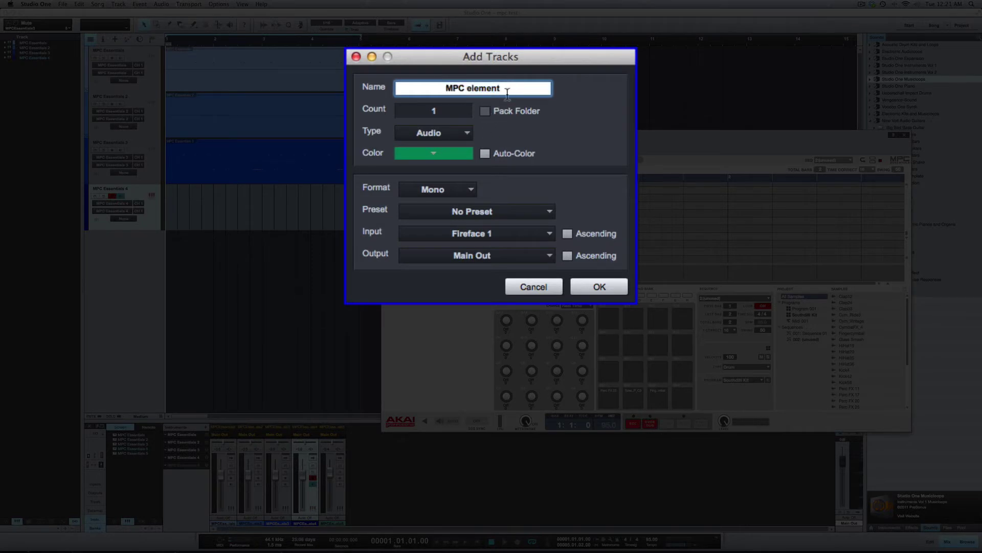
{"action": "left_click", "coordinate": [500, 236]}
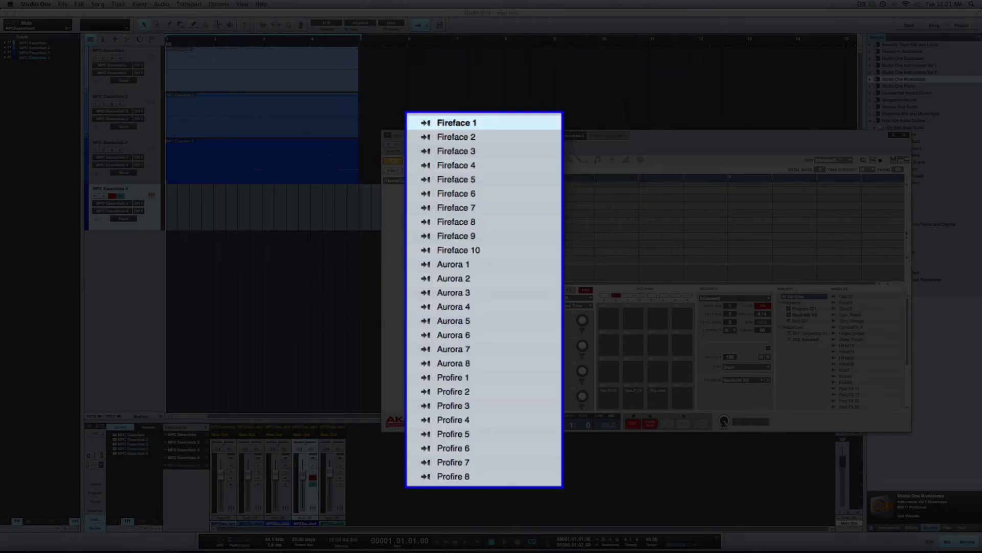
{"action": "left_click", "coordinate": [457, 123]}
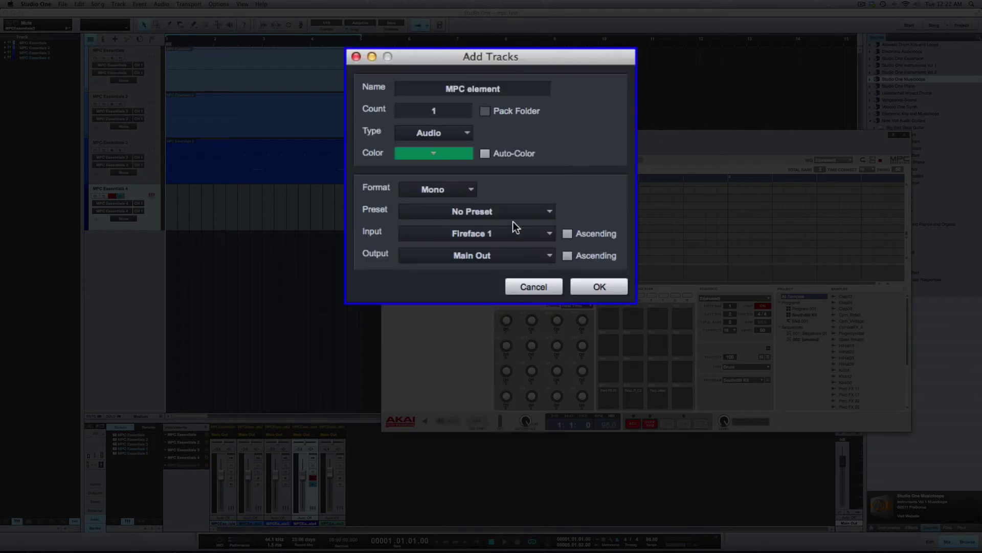
{"action": "left_click", "coordinate": [547, 235]}
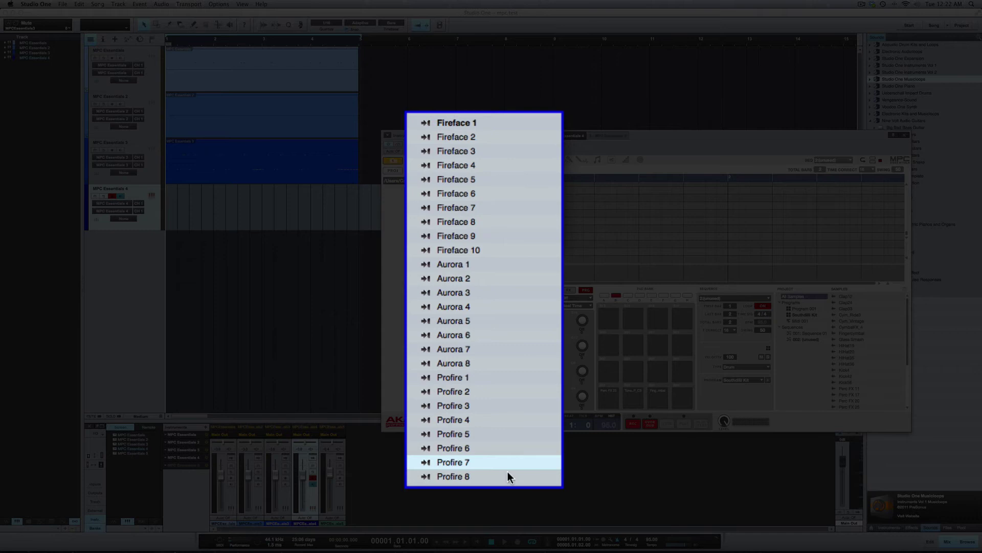
{"action": "left_click", "coordinate": [456, 124]}
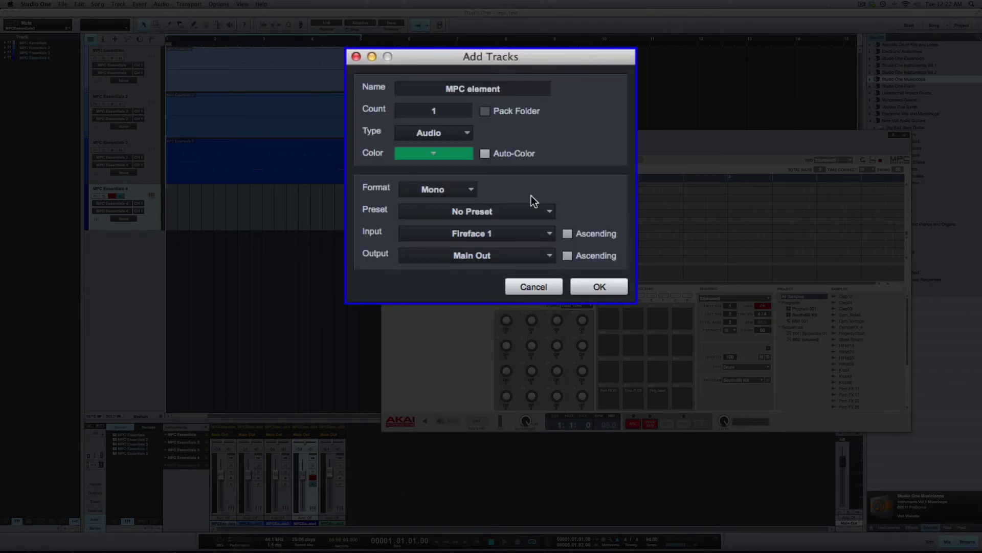
Step: Make the track Stereo with input from MPC Essentials 4 and create it
{"action": "left_click", "coordinate": [472, 191]}
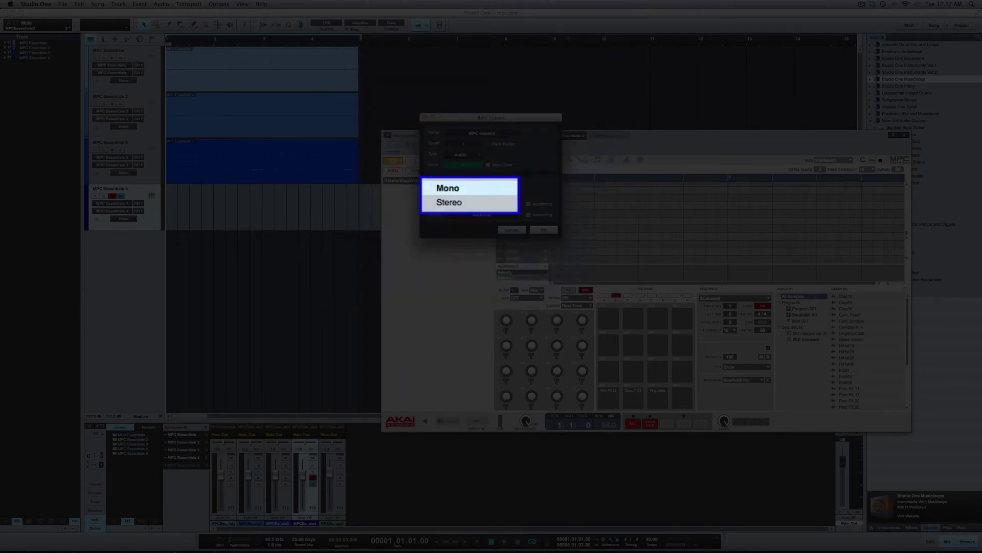
{"action": "left_click", "coordinate": [477, 200]}
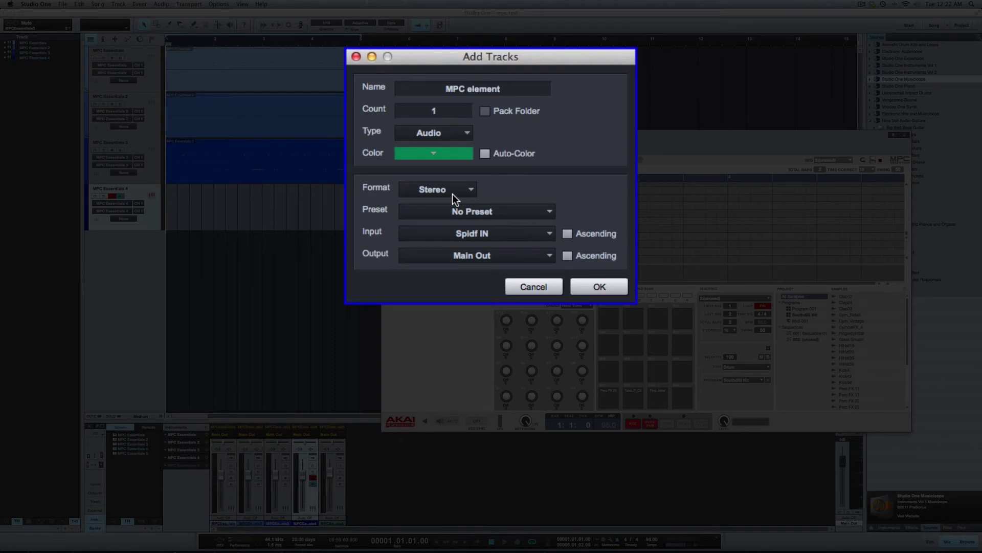
{"action": "left_click", "coordinate": [516, 235]}
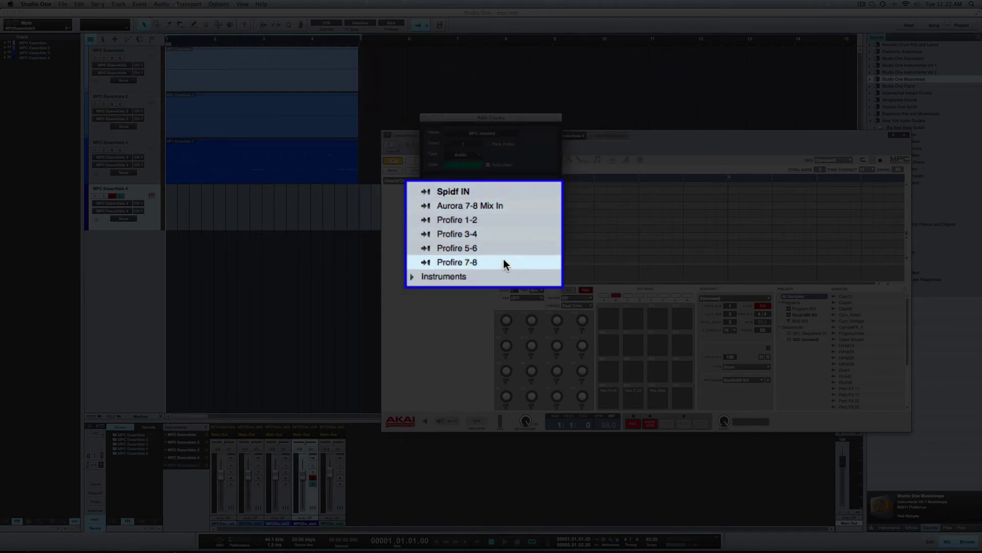
{"action": "left_click", "coordinate": [499, 277]}
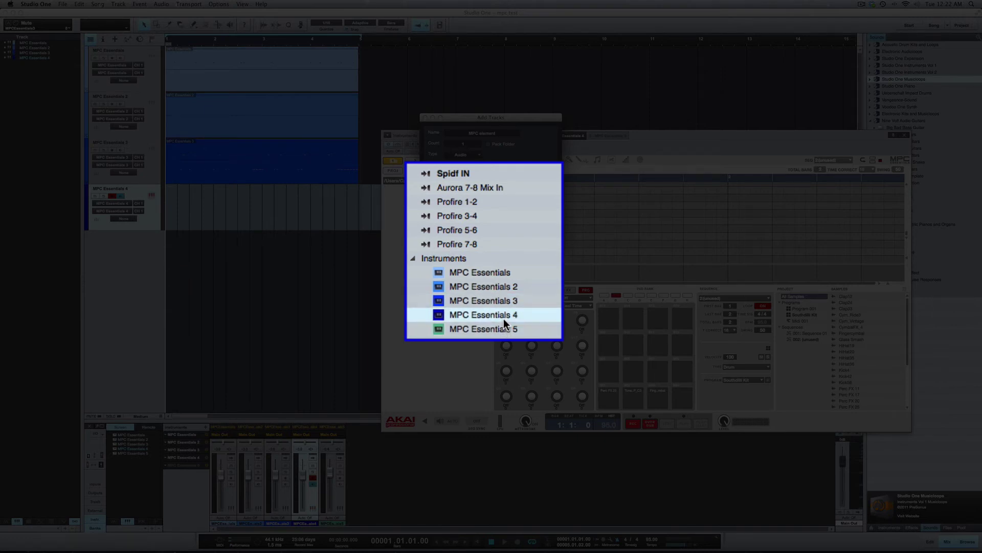
{"action": "left_click", "coordinate": [504, 315]}
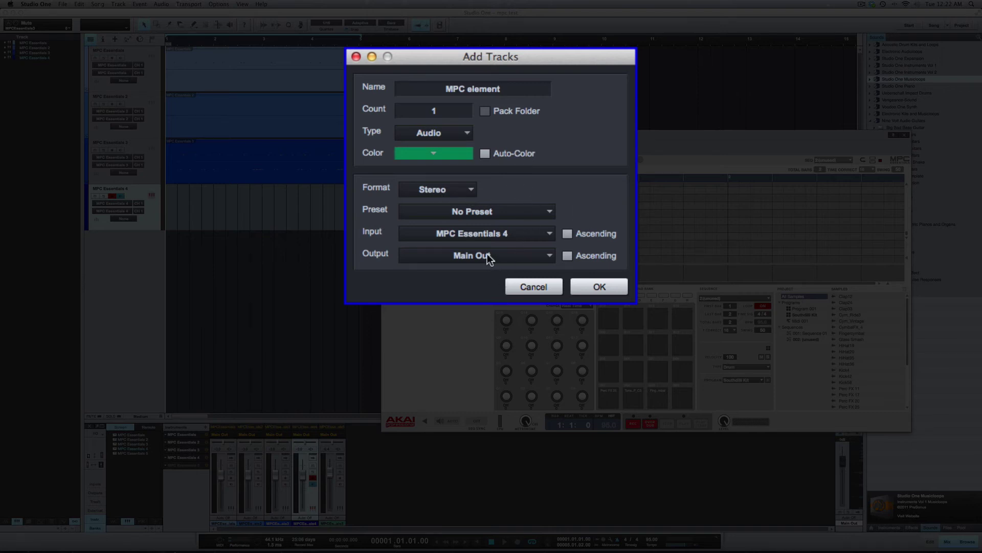
{"action": "left_click", "coordinate": [599, 290]}
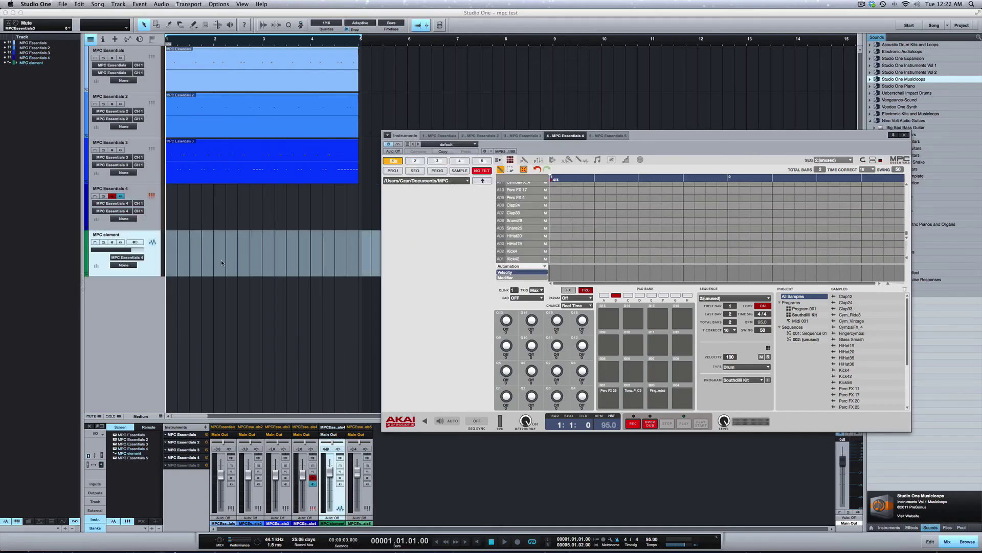
Step: Disarm MPC Essentials 4, then arm MPC element and enable its input monitoring
{"action": "left_click", "coordinate": [112, 196]}
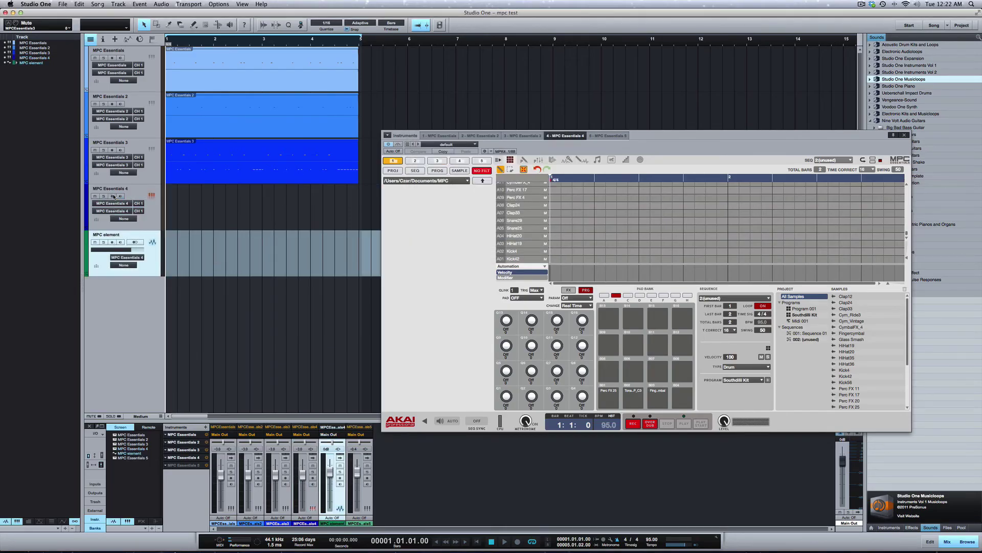
{"action": "left_click", "coordinate": [113, 242]}
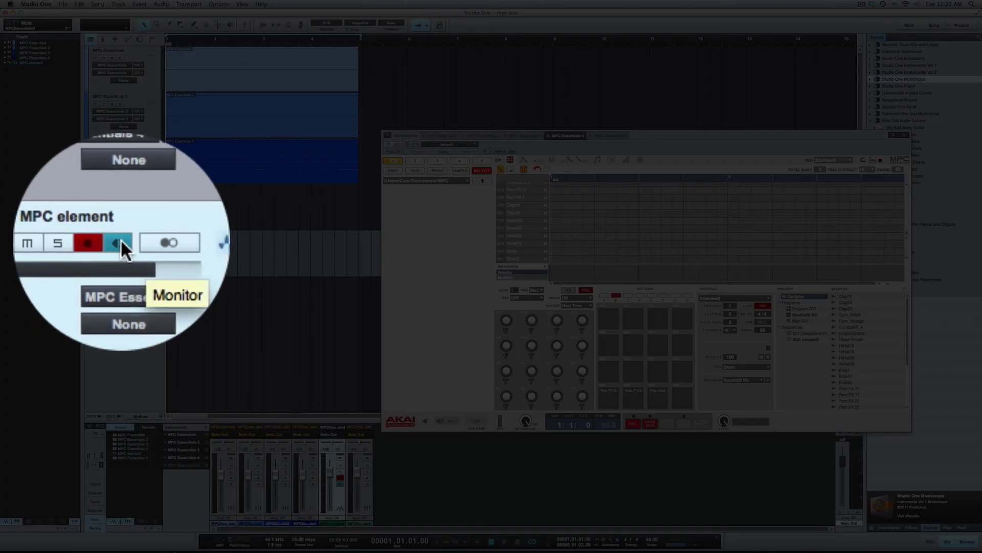
{"action": "left_click", "coordinate": [121, 242]}
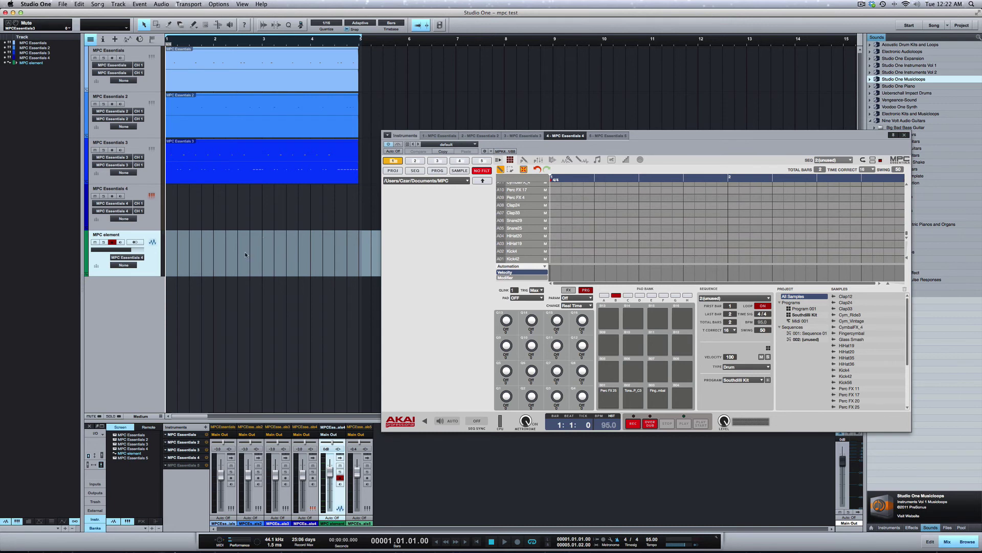
{"action": "key", "text": "u"}
Step: Load Sequence 01 and record its four-bar drum pattern as audio on MPC element
{"action": "left_click", "coordinate": [849, 162]}
{"action": "left_click", "coordinate": [843, 169]}
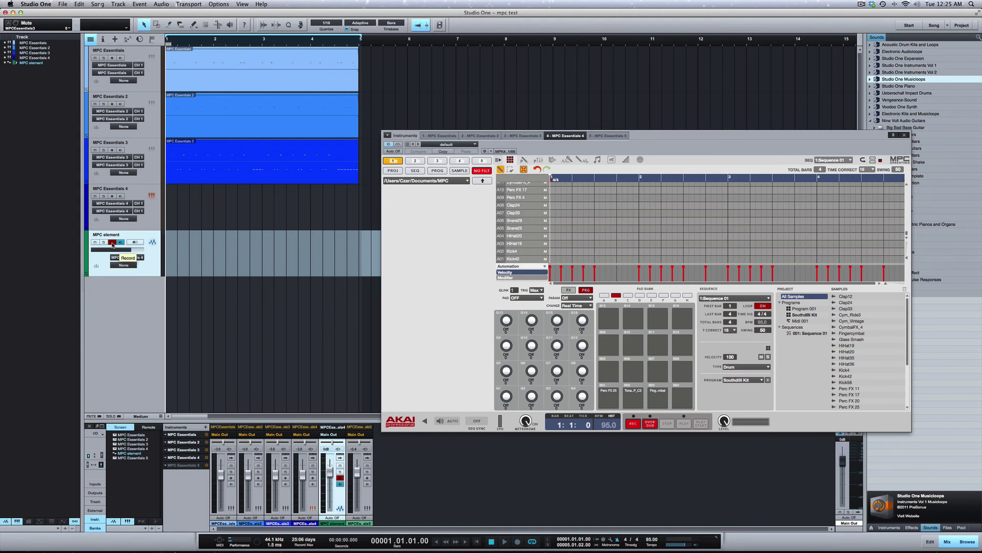
{"action": "key", "text": "KP_Multiply"}
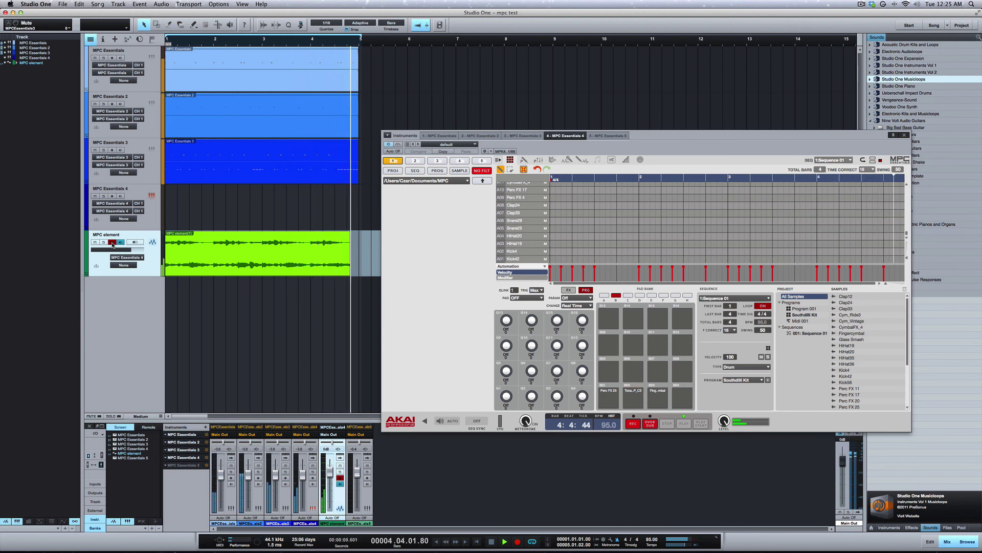
{"action": "key", "text": "space"}
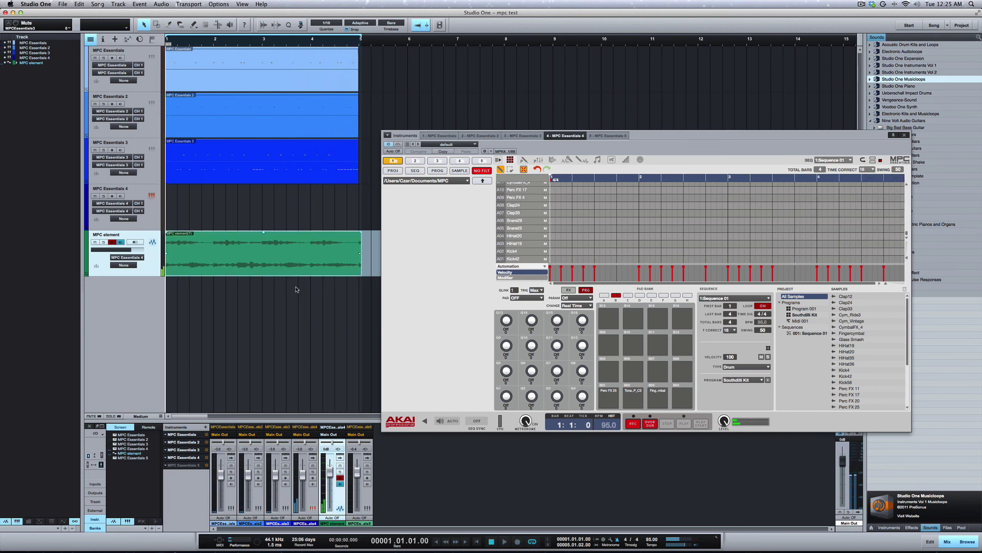
{"action": "left_click", "coordinate": [311, 313]}
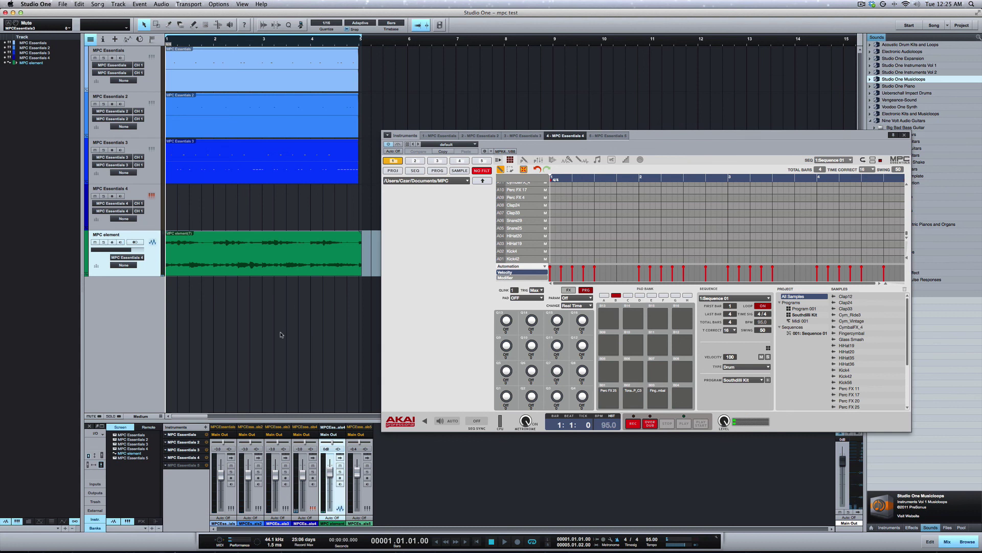